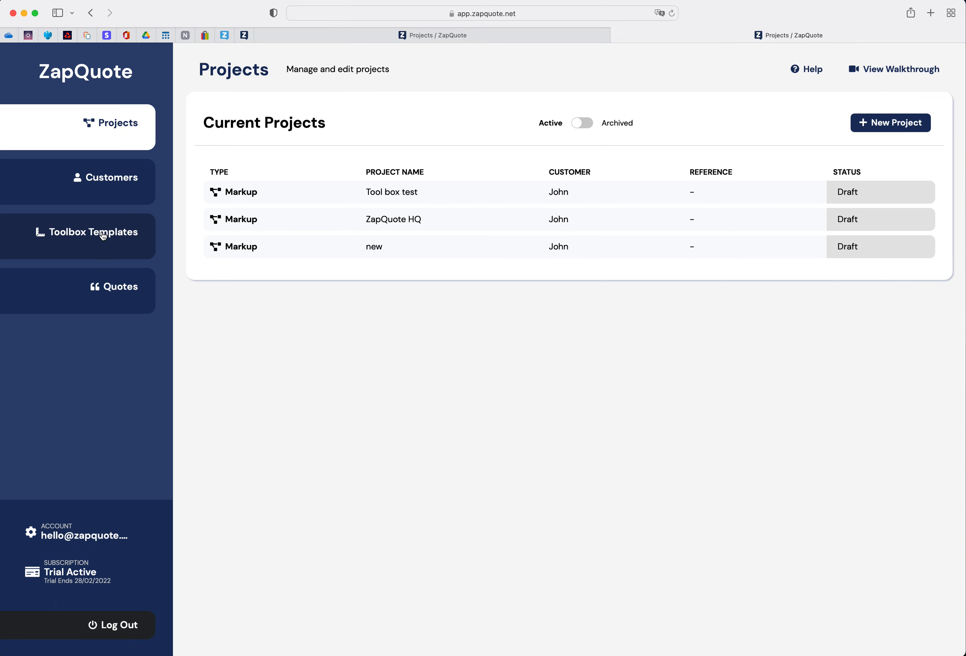
# Create a new toolbox template named "Electrical London" and open it
pyautogui.click(107, 238)
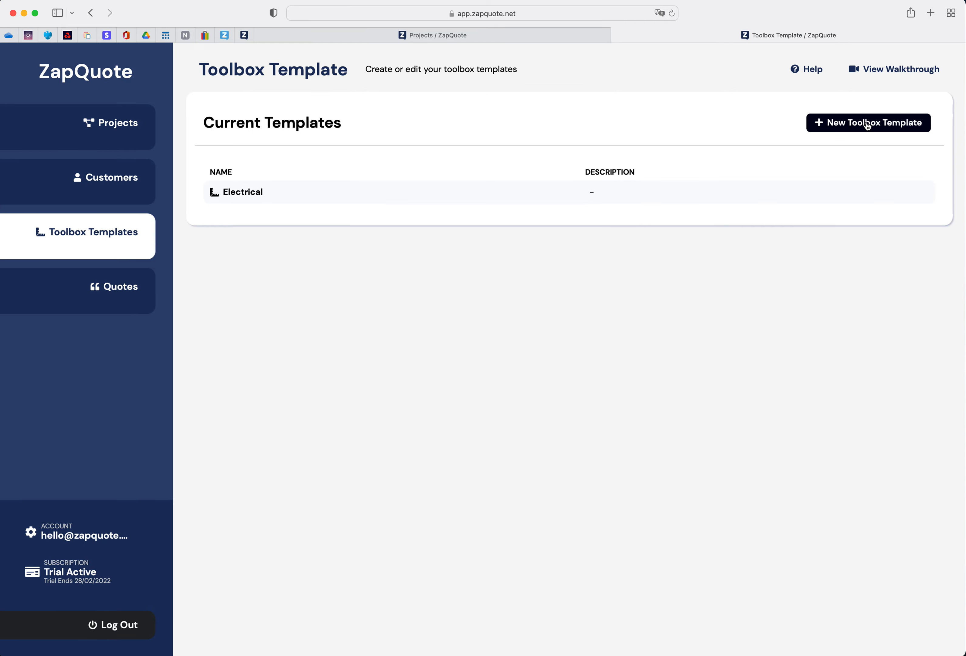
pyautogui.click(868, 123)
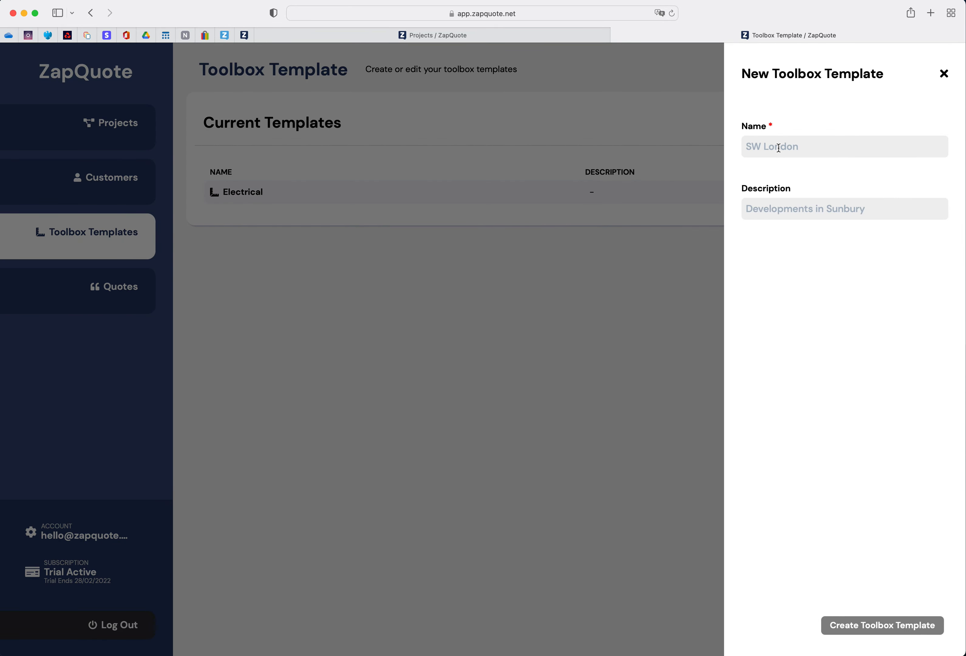
pyautogui.write('El')
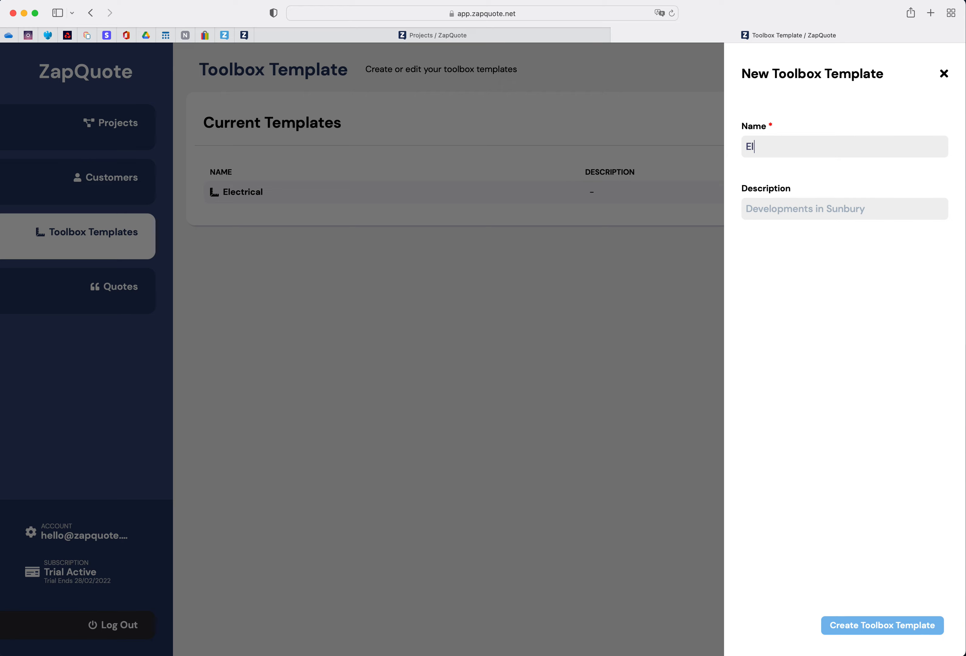
pyautogui.write('ectrical London')
pyautogui.click(874, 628)
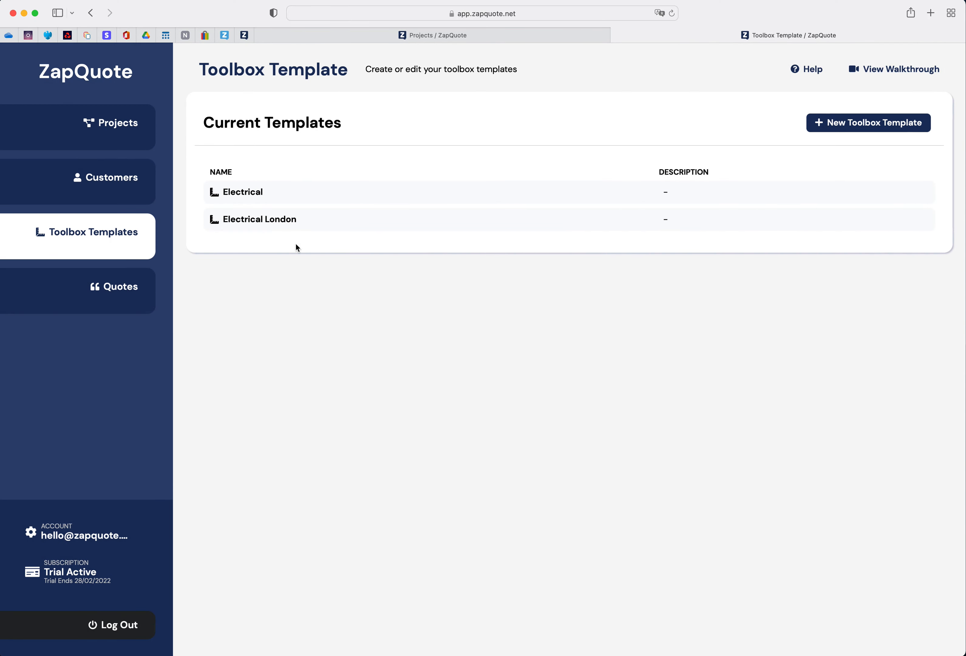
pyautogui.click(275, 219)
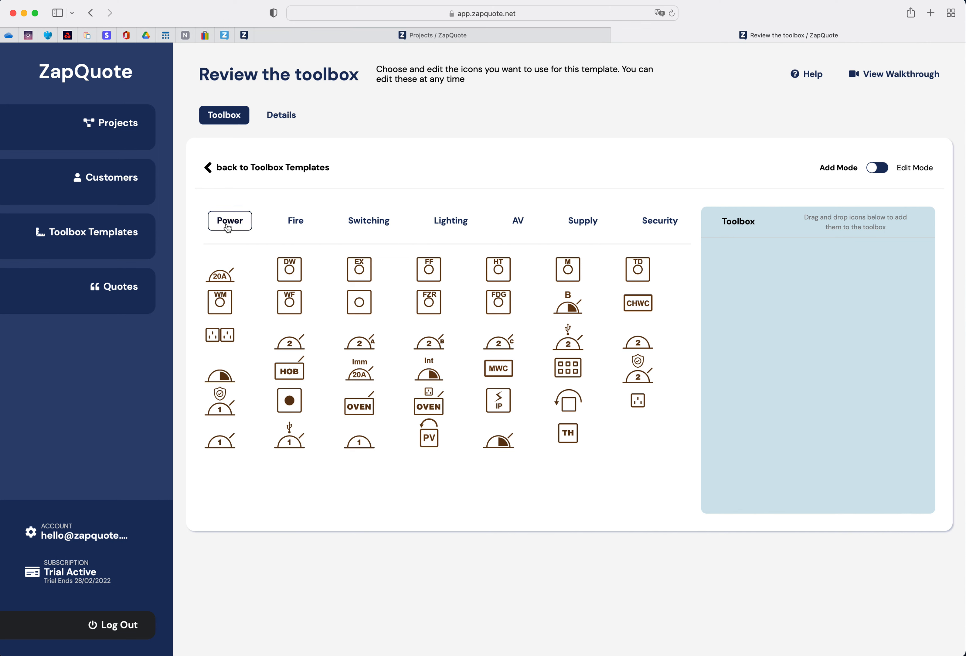
# Look through the Fire, Switching, Lighting, AV and Security icon categories available for the template
pyautogui.click(298, 222)
pyautogui.click(360, 222)
pyautogui.click(477, 223)
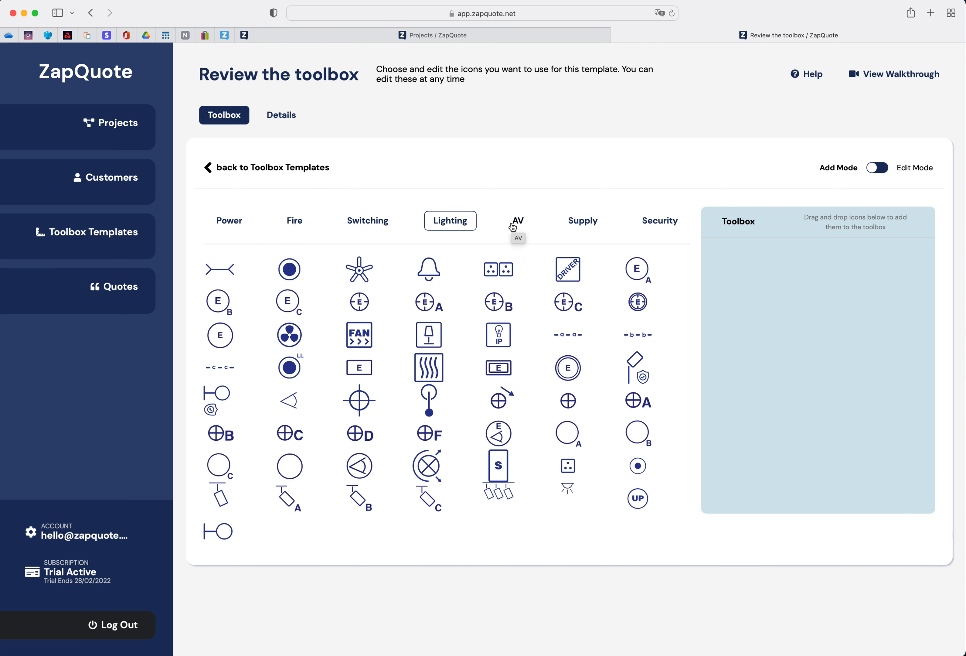
pyautogui.click(516, 228)
pyautogui.click(662, 226)
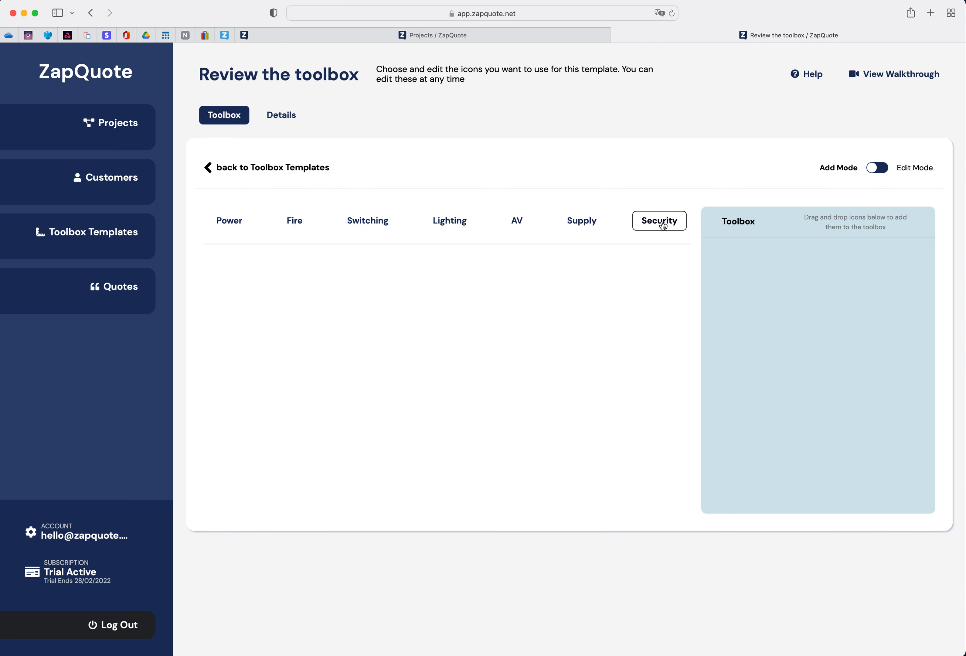
# Add the Double switched socket Type A and Type B icons from the Power category to the toolbox
pyautogui.click(237, 224)
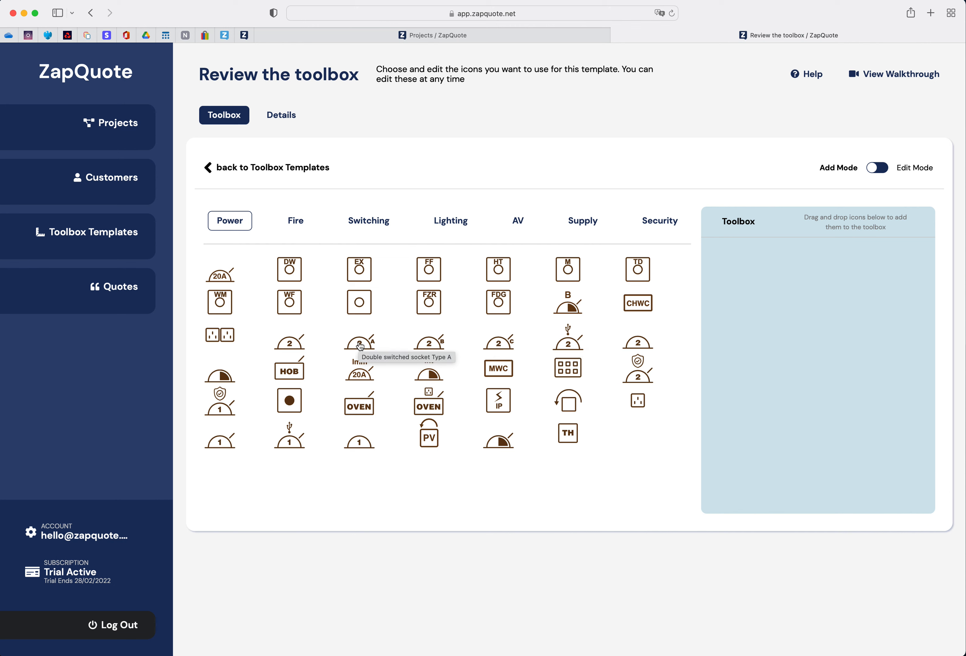
pyautogui.moveTo(360, 344); pyautogui.dragTo(753, 271)
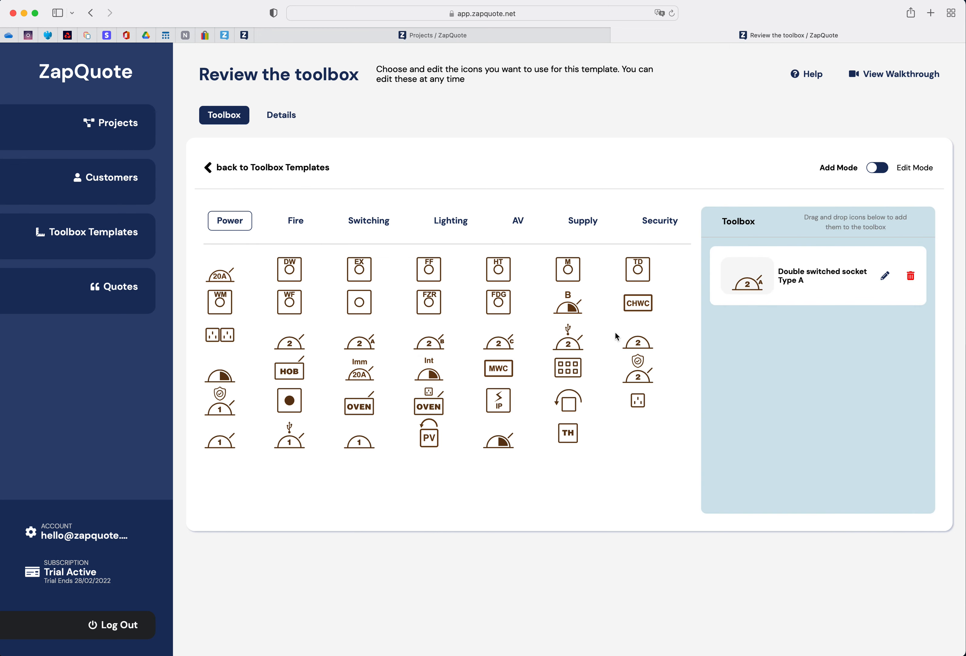
pyautogui.moveTo(429, 343); pyautogui.dragTo(763, 340)
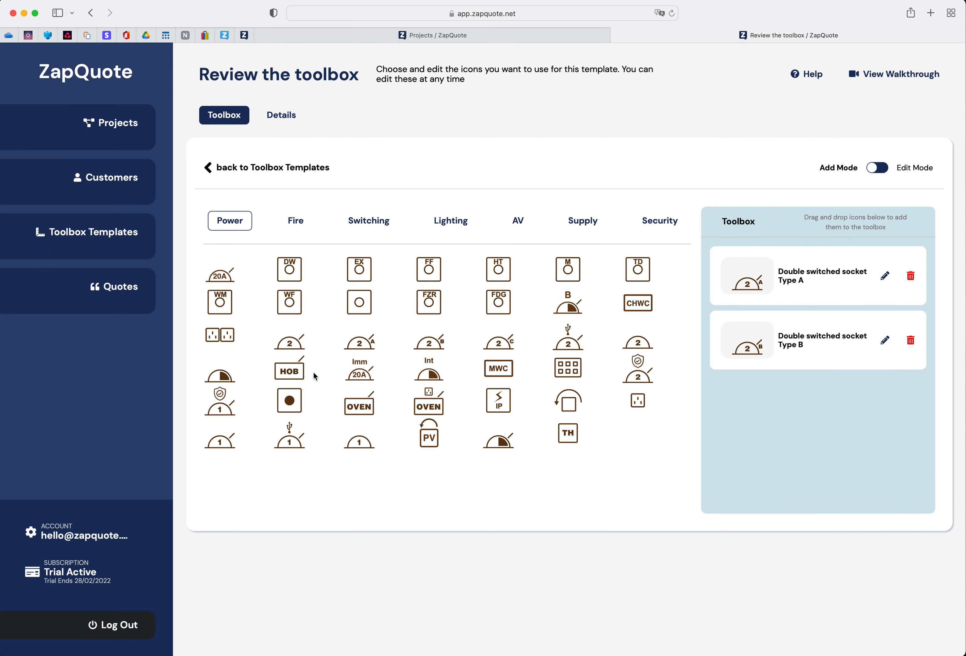
# Add the Smoke Detector icon from the Fire category and the Light Switch icon from the Switching category to the toolbox
pyautogui.click(293, 231)
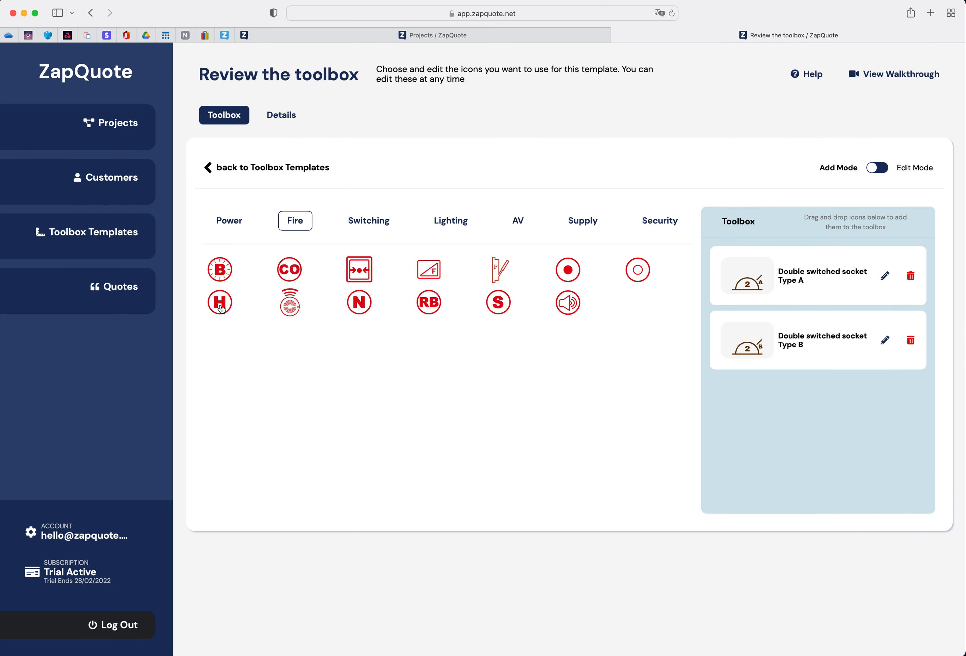
pyautogui.moveTo(216, 302); pyautogui.dragTo(233, 304)
pyautogui.moveTo(497, 302); pyautogui.dragTo(771, 332)
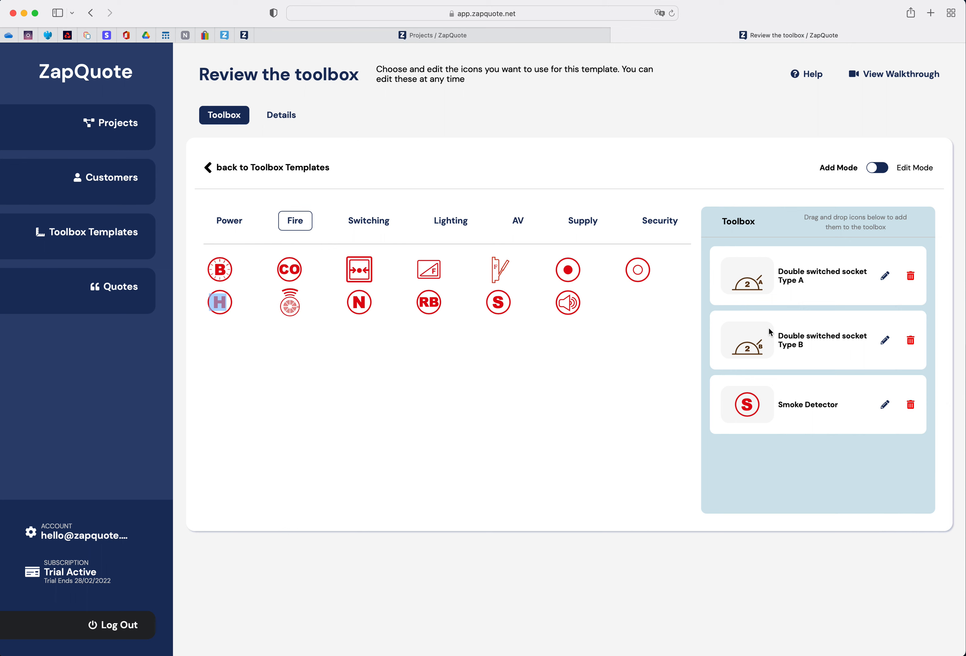
pyautogui.click(366, 224)
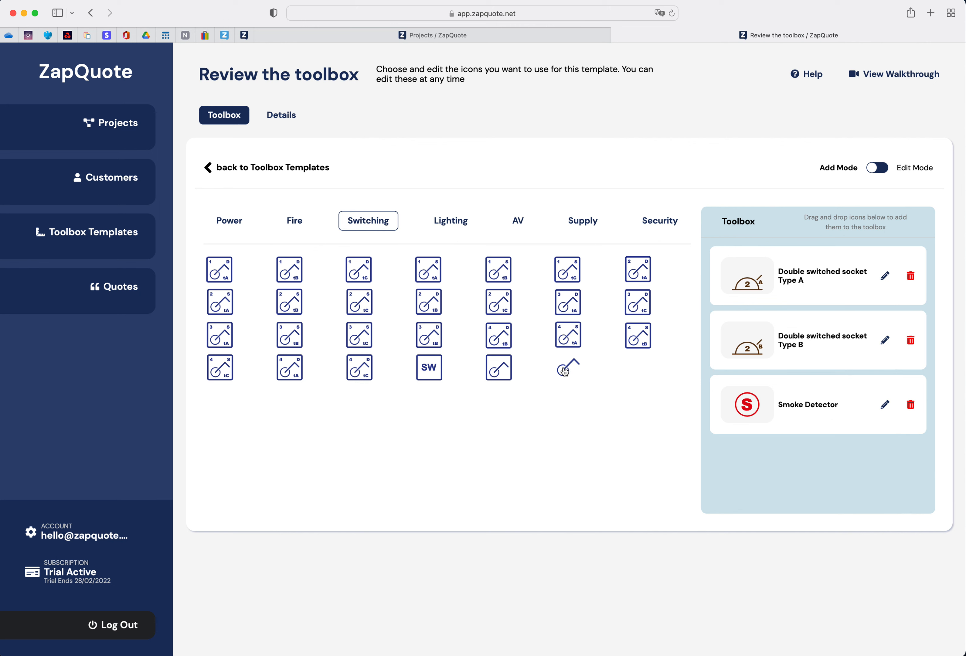
pyautogui.moveTo(565, 370); pyautogui.dragTo(762, 420)
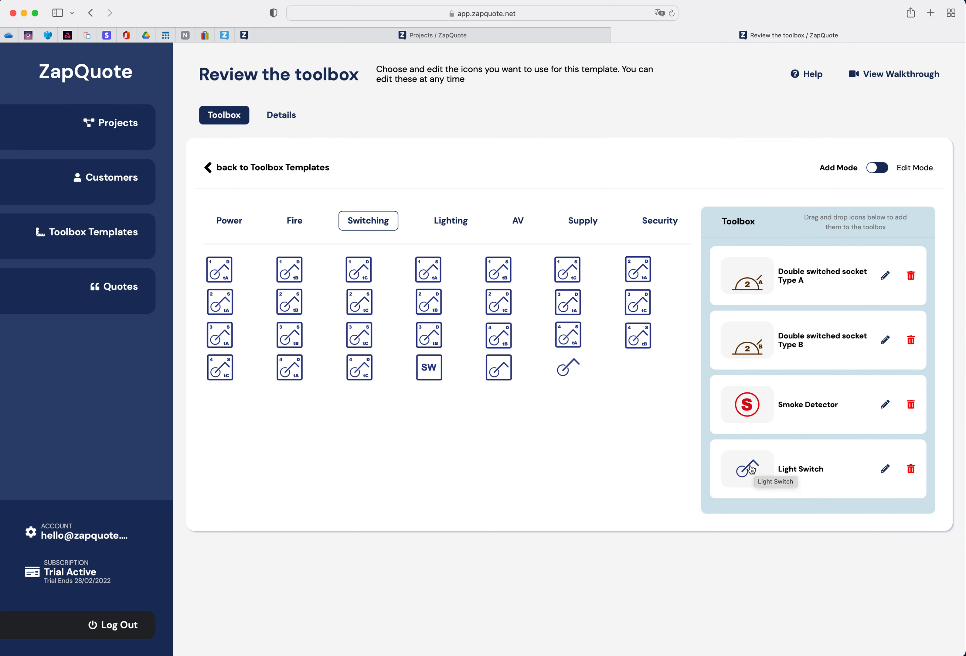
# Add the Lighting category's Recessed downlight Type A, Type B and C icons and the dashed "a" line icon to the toolbox
pyautogui.click(449, 223)
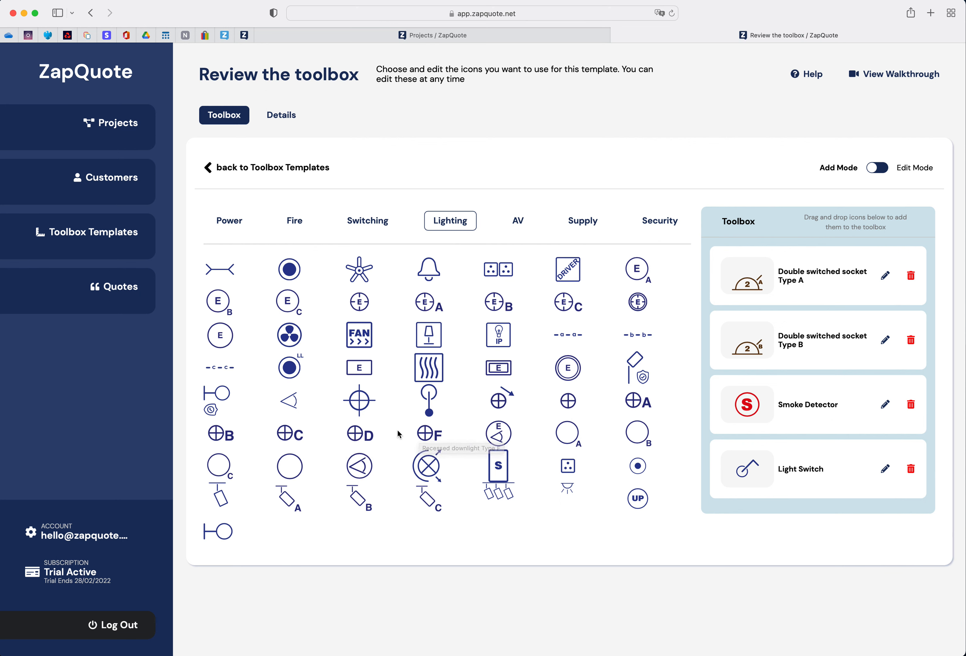
pyautogui.moveTo(634, 405); pyautogui.dragTo(793, 390)
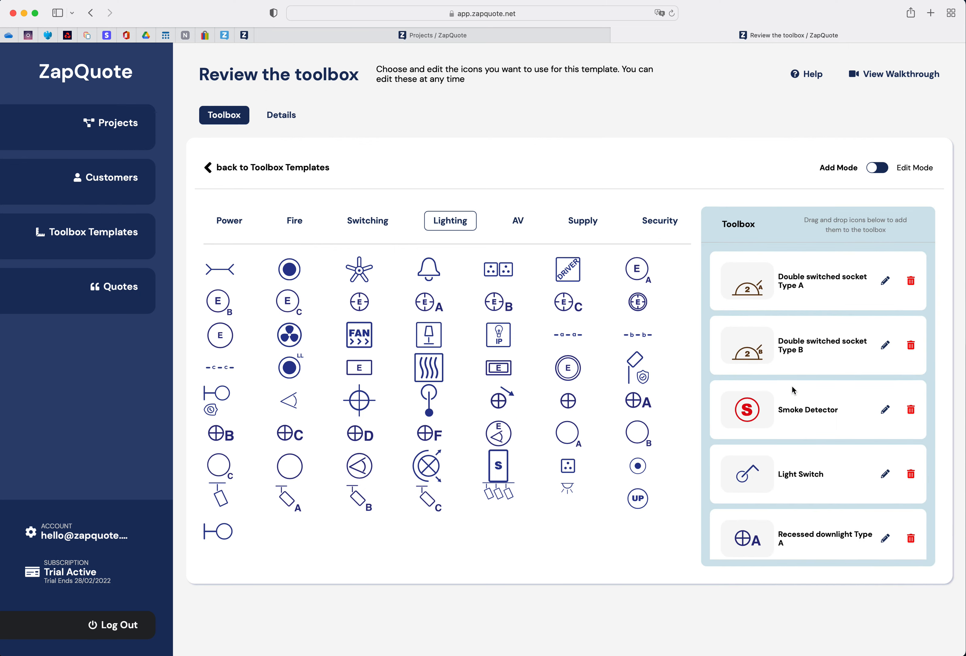
pyautogui.scroll(-2, 793, 408)
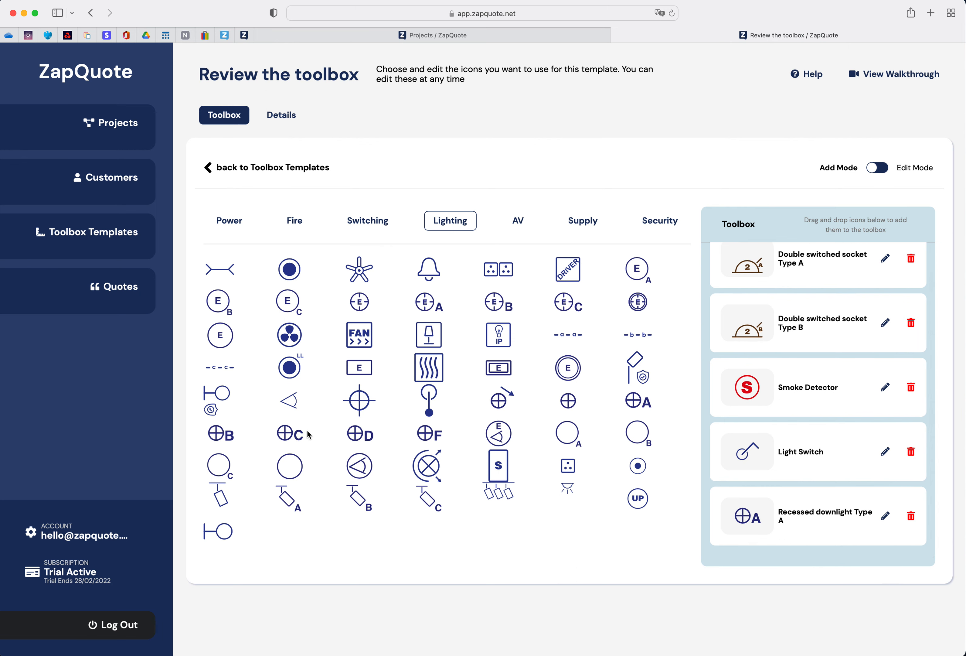
pyautogui.moveTo(221, 434); pyautogui.dragTo(771, 382)
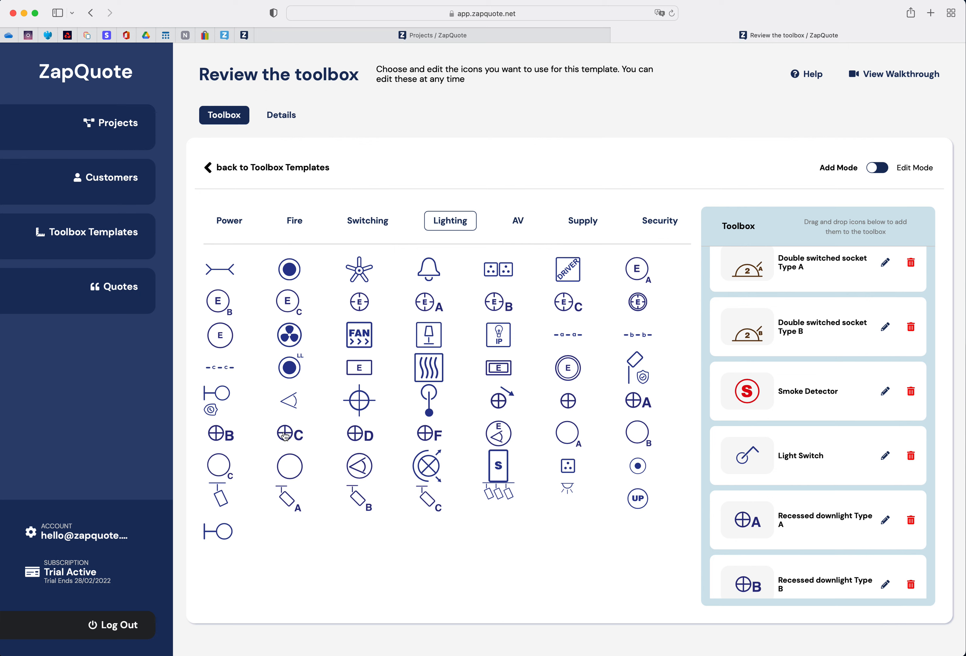
pyautogui.moveTo(286, 436); pyautogui.dragTo(814, 440)
pyautogui.moveTo(572, 338); pyautogui.dragTo(811, 390)
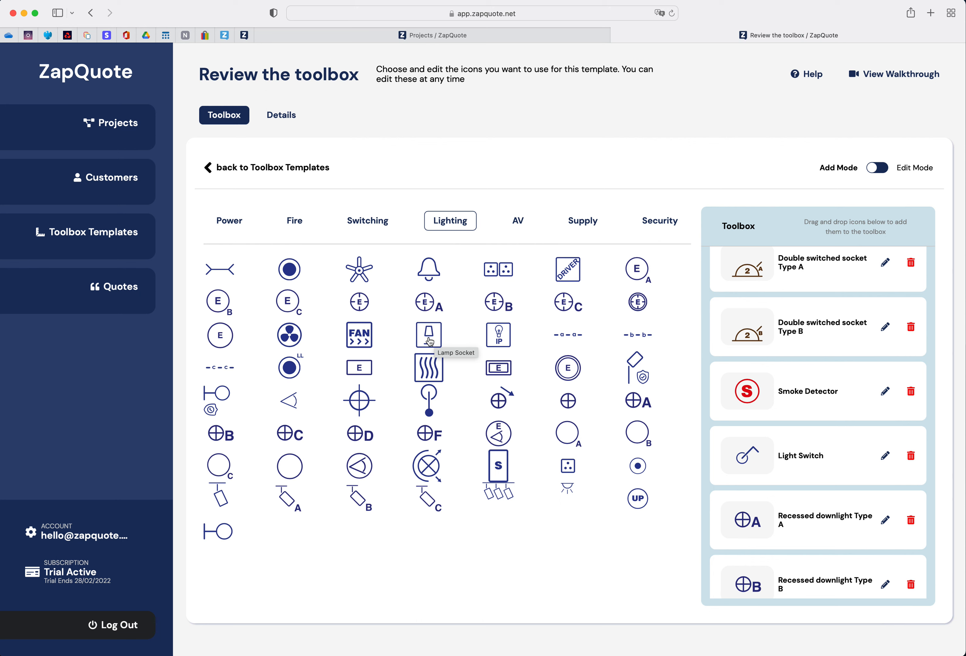
# Add the Supply category's half-filled rectangle, electric car and WATER icons and the Security category's last first-row icon to the toolbox
pyautogui.click(518, 221)
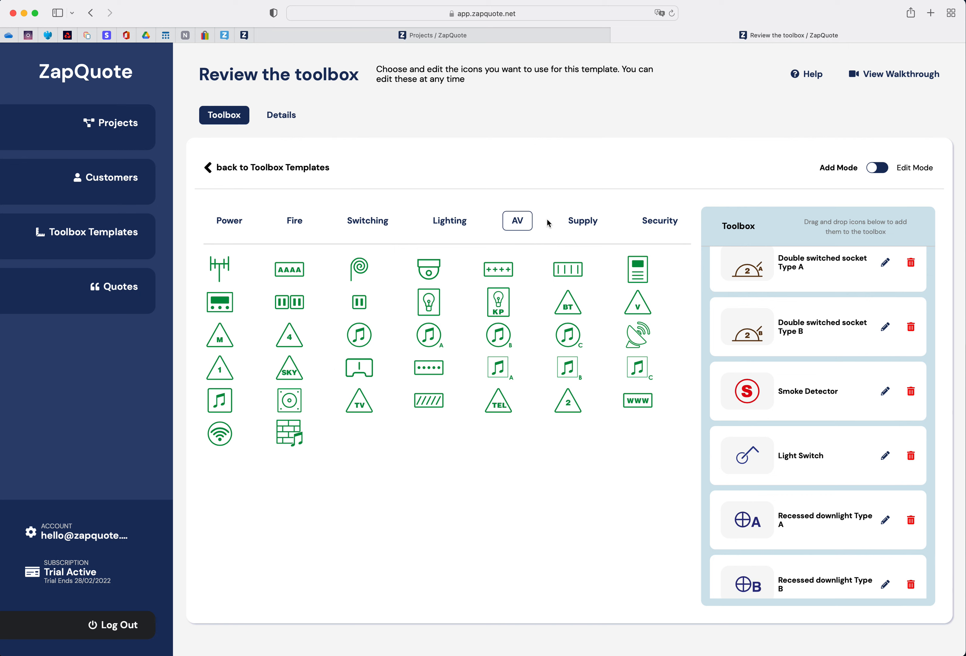
pyautogui.click(580, 221)
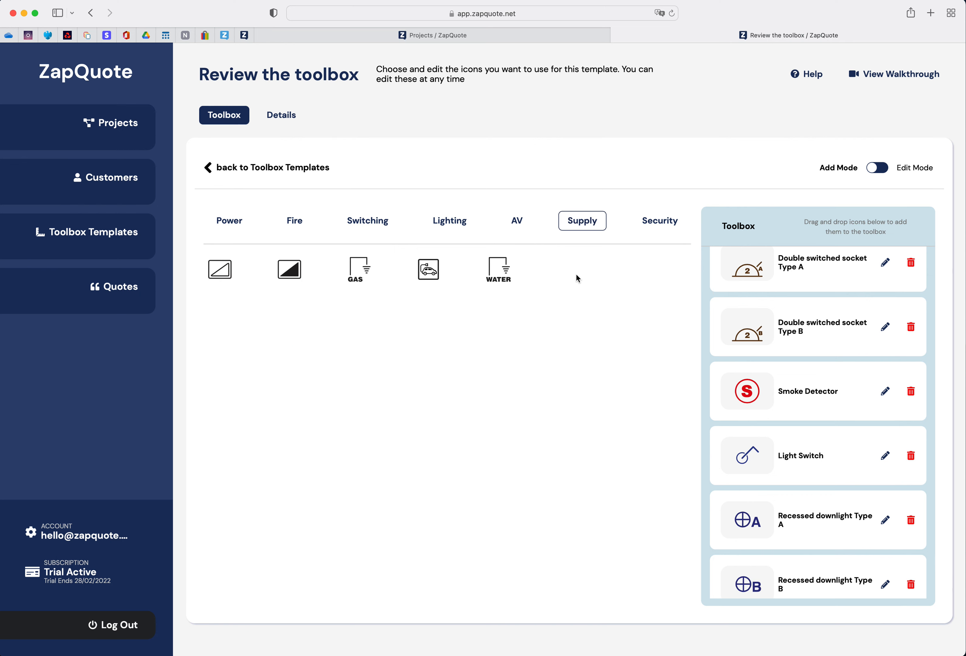
pyautogui.moveTo(287, 271); pyautogui.dragTo(752, 322)
pyautogui.moveTo(430, 272); pyautogui.dragTo(771, 321)
pyautogui.moveTo(501, 272); pyautogui.dragTo(778, 326)
pyautogui.click(658, 225)
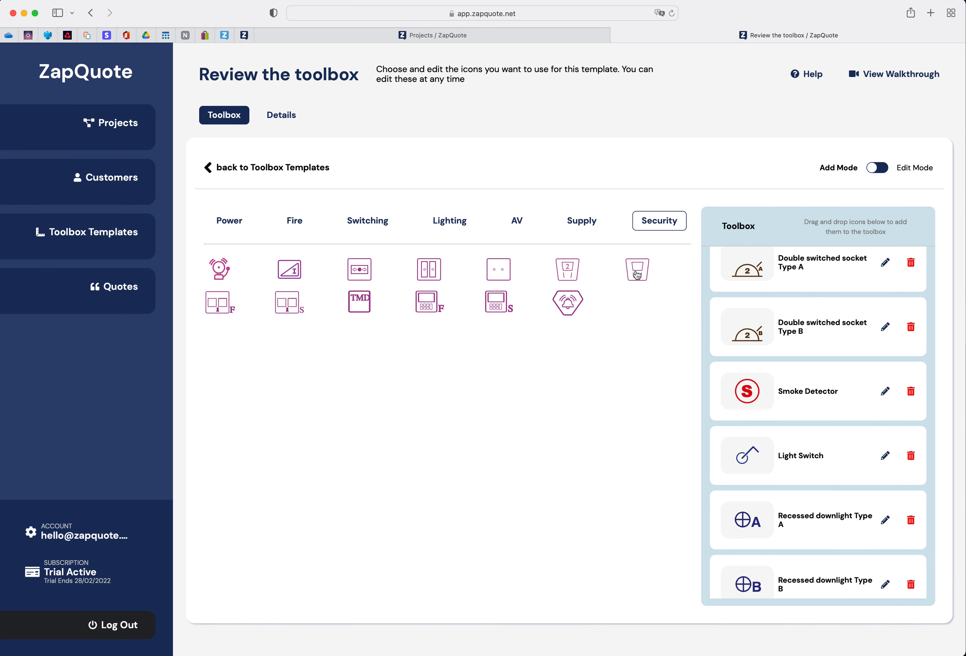
pyautogui.moveTo(638, 270); pyautogui.dragTo(778, 309)
# Update the Light Switch fitting with supply price 10, install price 80, make "Mk" and model "Logik"
pyautogui.click(886, 456)
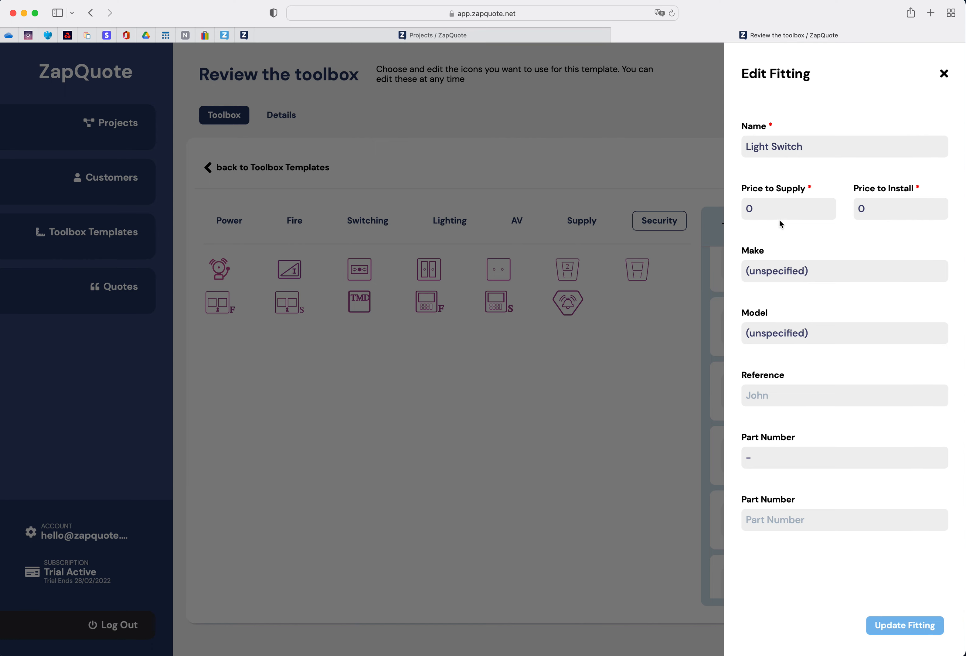
pyautogui.doubleClick(764, 208)
pyautogui.write('10')
pyautogui.doubleClick(885, 209)
pyautogui.moveTo(816, 272); pyautogui.dragTo(736, 272)
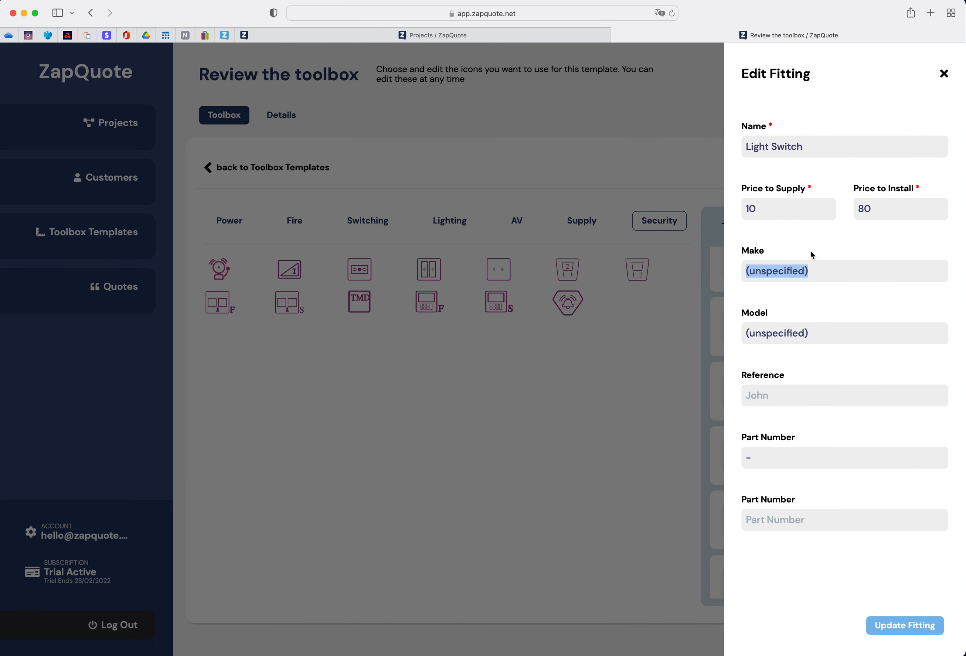
pyautogui.write('Mk')
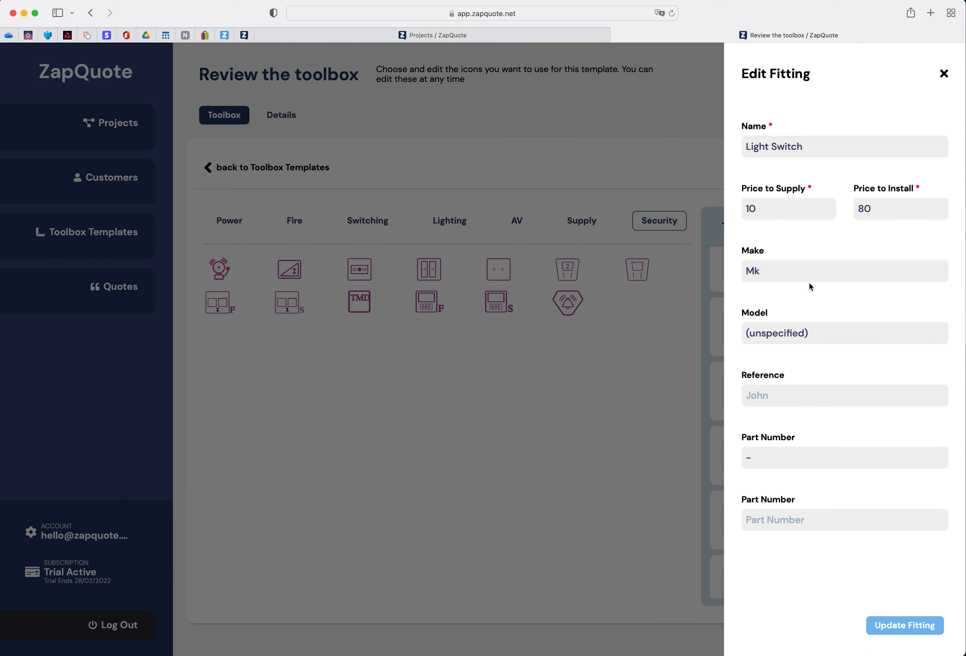
pyautogui.press('Tab')
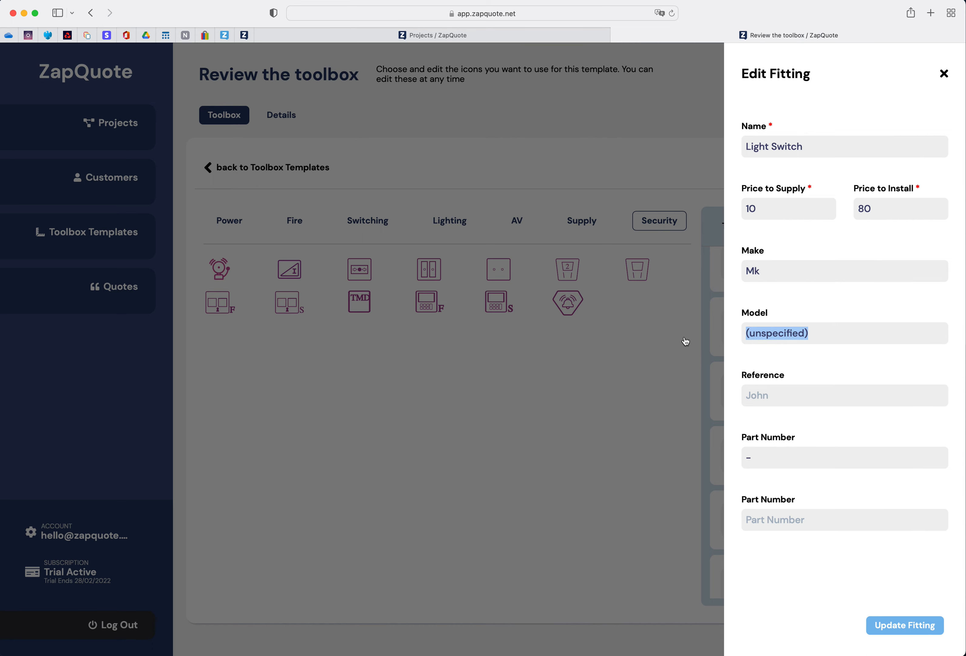
pyautogui.write('Logik')
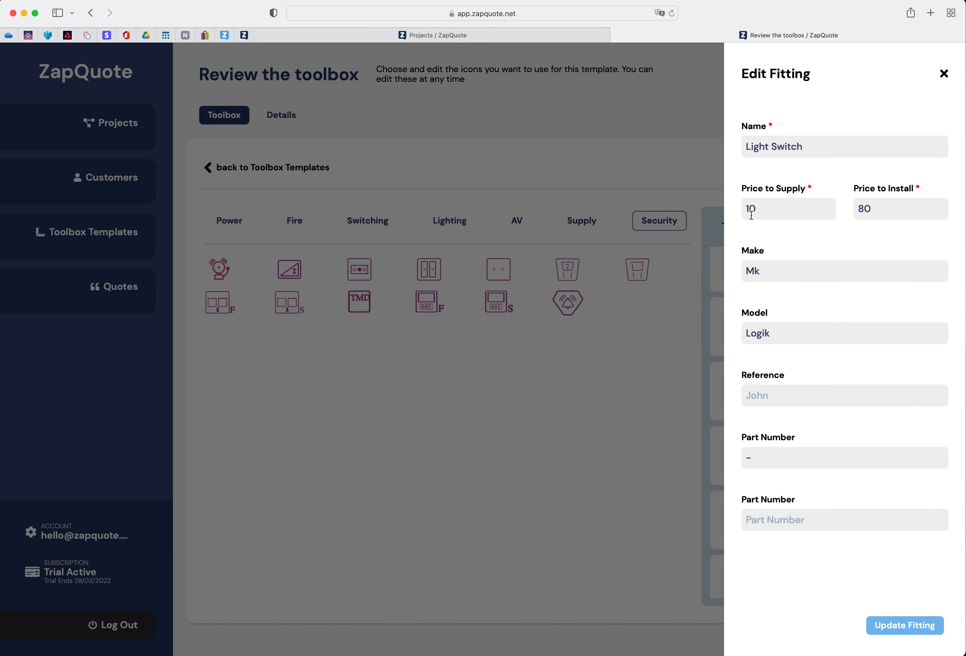
pyautogui.click(900, 626)
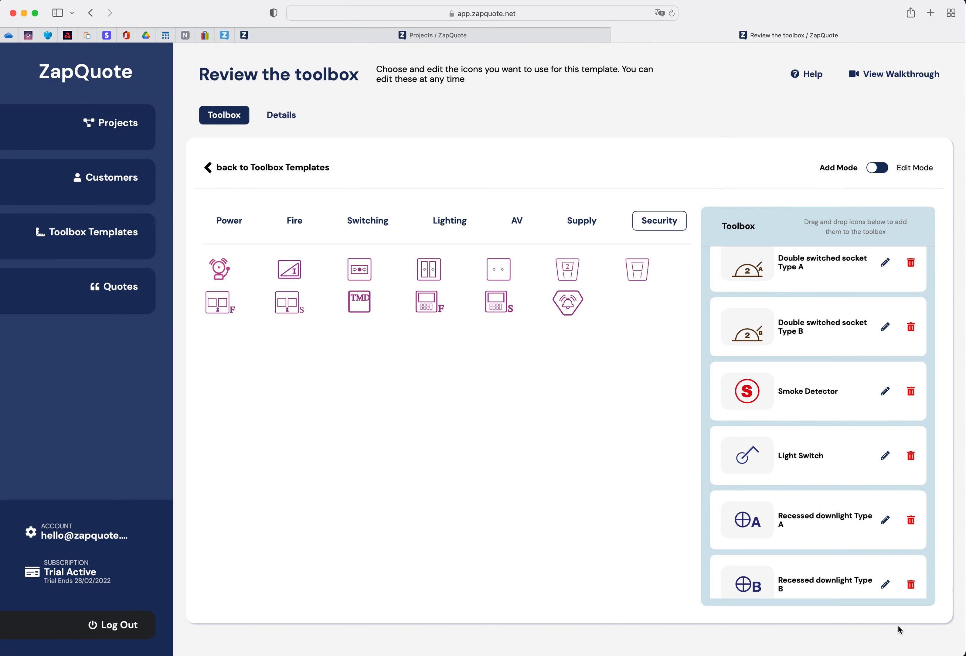
# In Edit Mode, set Double switched socket Type A's supply price to 5, install price to 80, make to "MK" and model to "Logik"
pyautogui.click(877, 169)
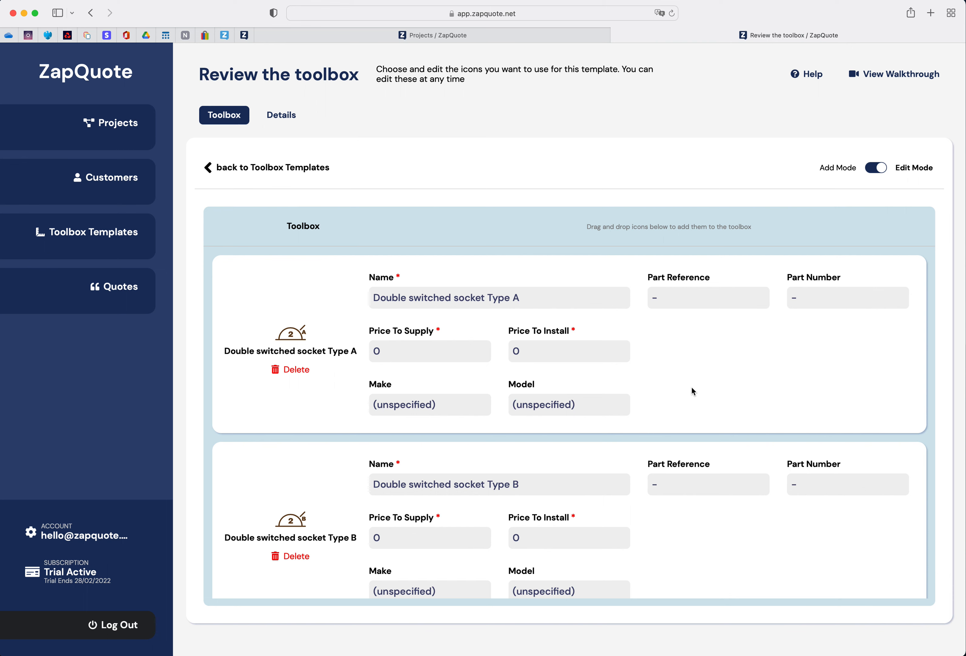
pyautogui.scroll(-2, 691, 387)
pyautogui.scroll(3, 682, 414)
pyautogui.moveTo(384, 347); pyautogui.dragTo(355, 351)
pyautogui.write('5')
pyautogui.press('Tab')
pyautogui.write('80')
pyautogui.press('Tab')
pyautogui.write('MK')
pyautogui.press('Tab')
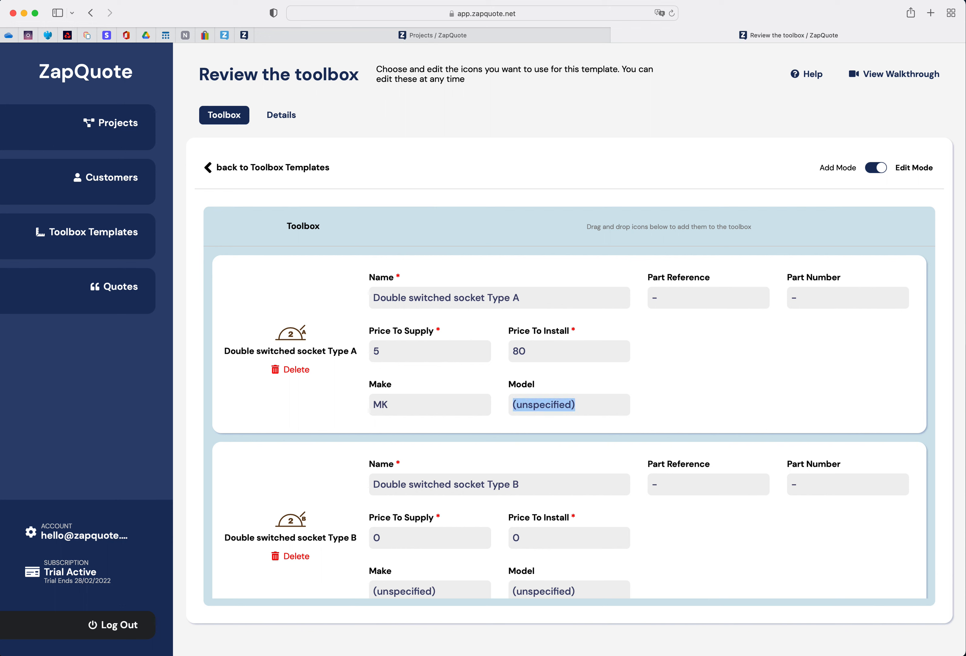
pyautogui.write('Logik')
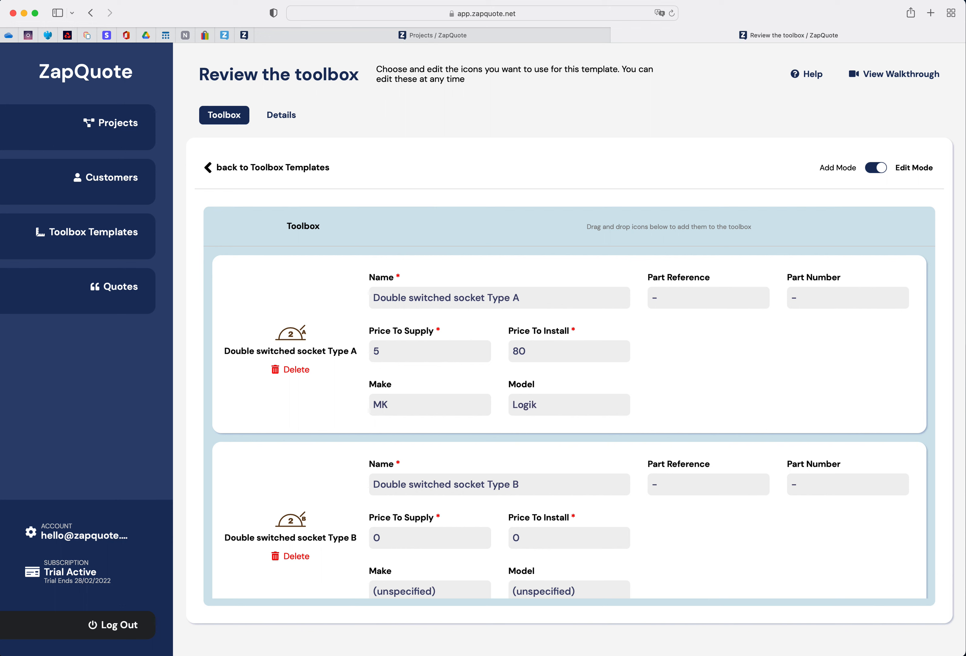
# Set Double switched socket Type B's supply price to 30 and its install price to 80
pyautogui.press('Tab')
pyautogui.press('Tab')
pyautogui.press('Tab')
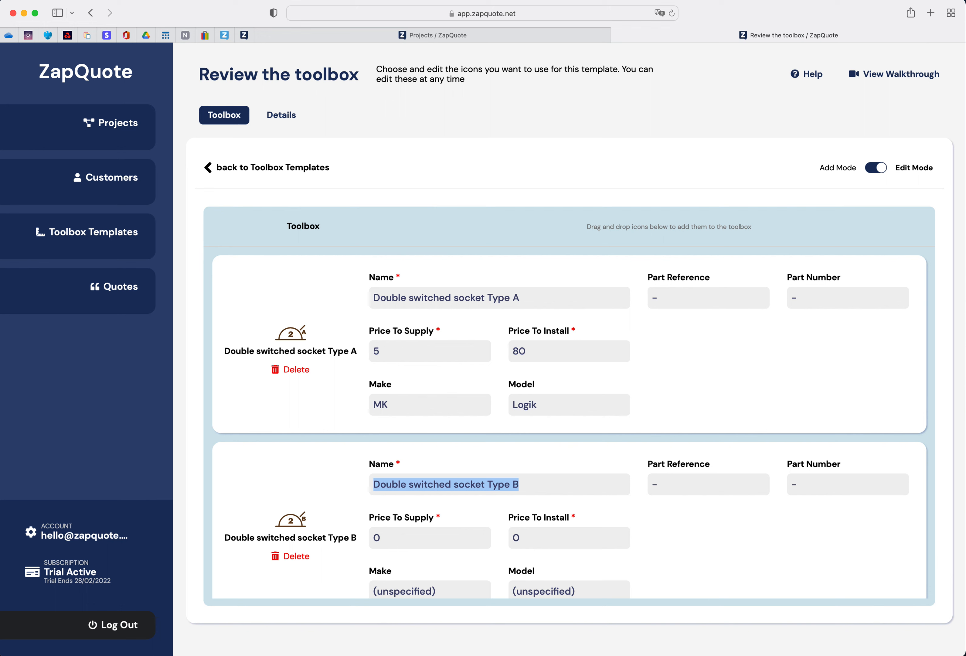
pyautogui.press('Tab')
pyautogui.press('Tab')
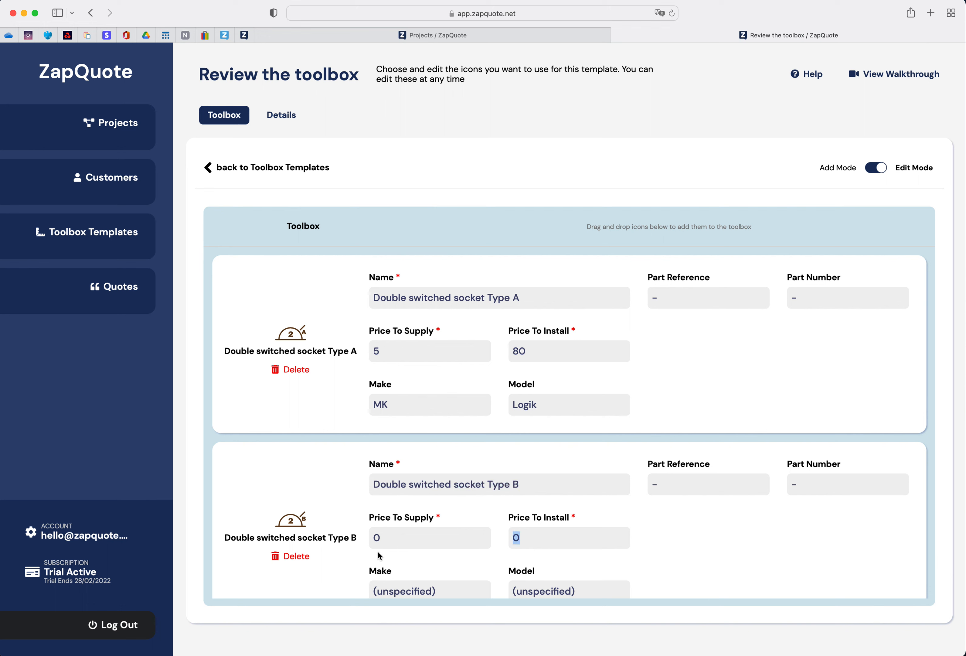
pyautogui.doubleClick(379, 538)
pyautogui.write('30')
pyautogui.press('Tab')
pyautogui.write('80')
pyautogui.press('Tab')
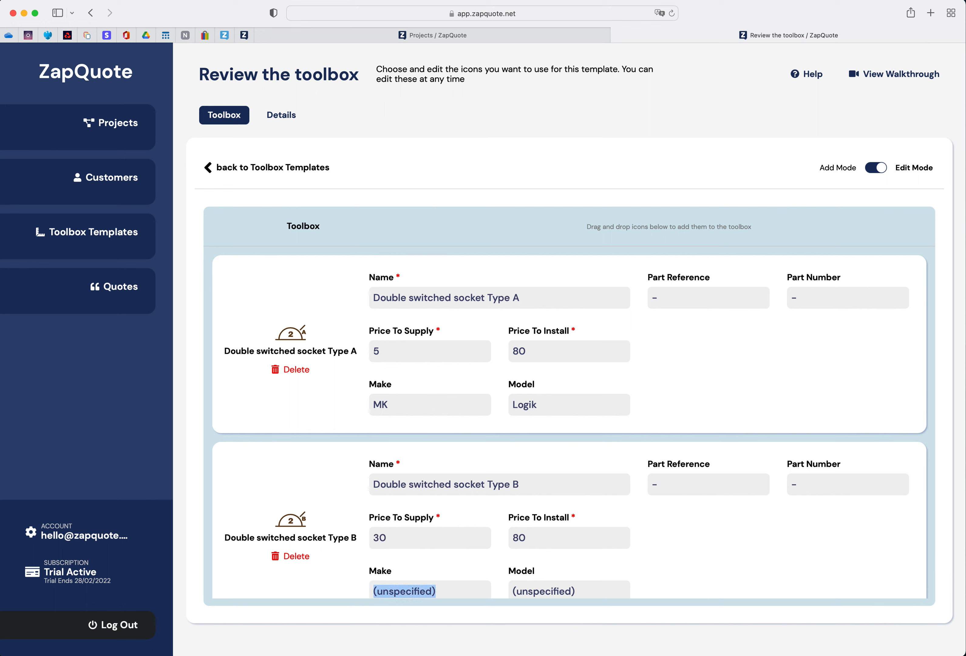
# Enter "Forbes and Lomax" as the make and "Invisible" as the model of Double switched socket Type B
pyautogui.write('Forbe')
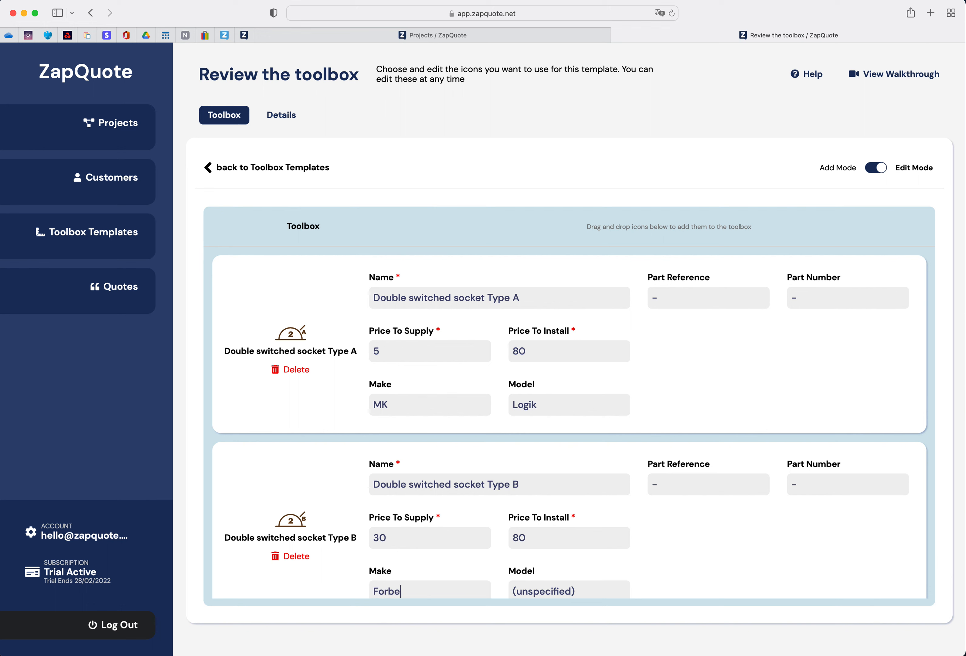
pyautogui.write('s and Lomax')
pyautogui.press('Tab')
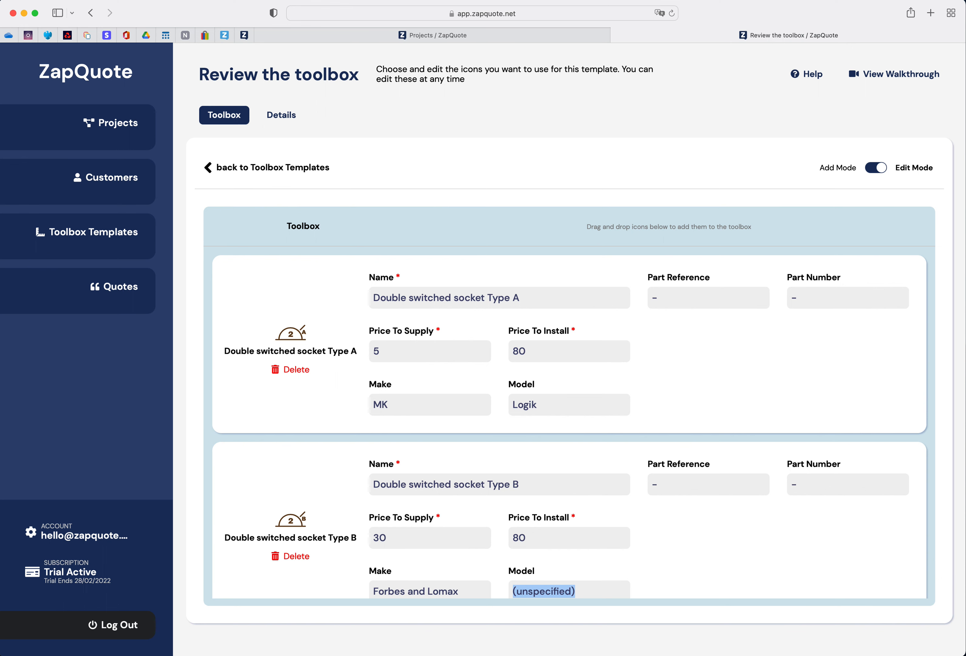
pyautogui.scroll(-3, 590, 504)
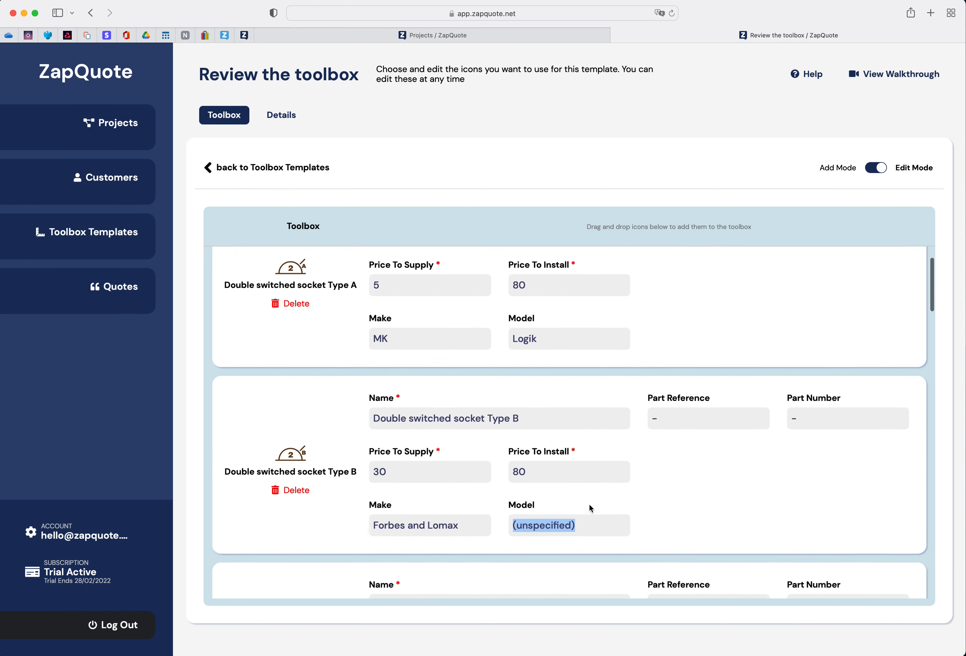
pyautogui.write('lnvisi')
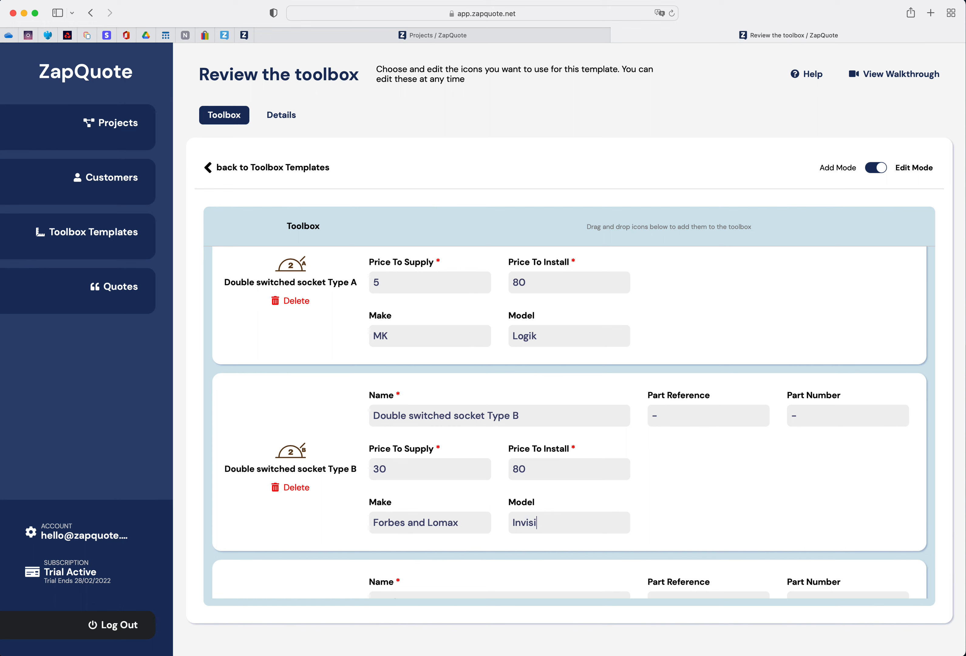
pyautogui.write('ble')
# Review the remaining toolbox fittings, and reopen the Electrical London template from the list of toolbox templates
pyautogui.scroll(-10, 714, 509)
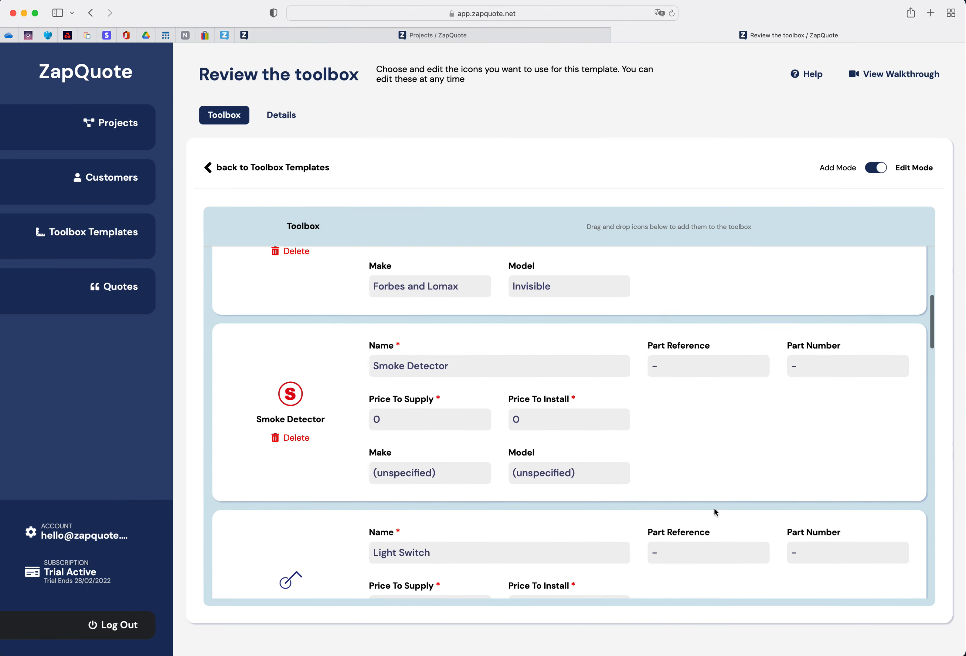
pyautogui.scroll(-15, 714, 509)
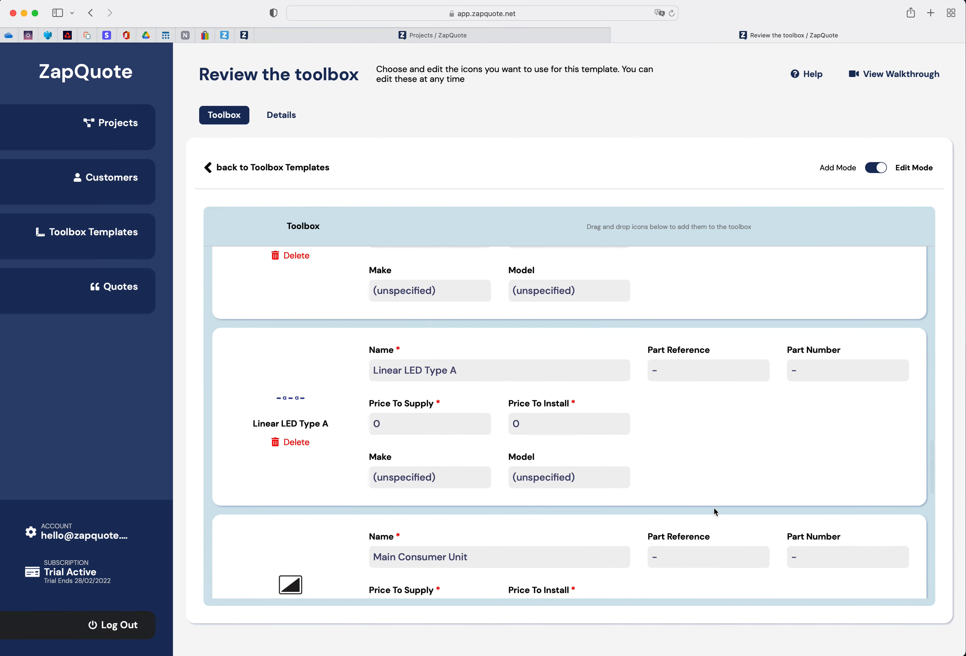
pyautogui.scroll(-8, 714, 507)
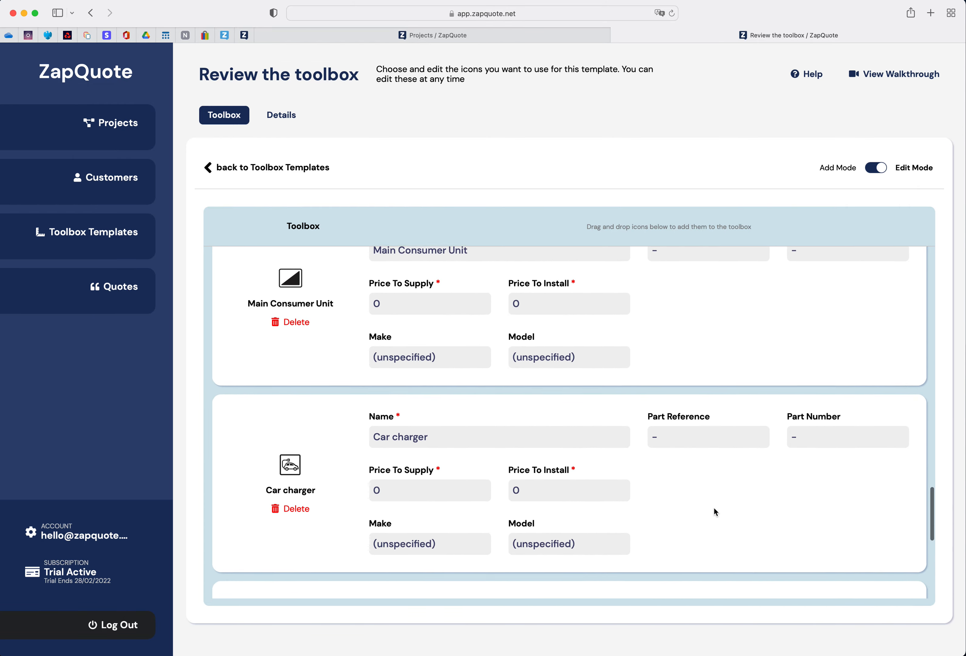
pyautogui.scroll(-9, 714, 508)
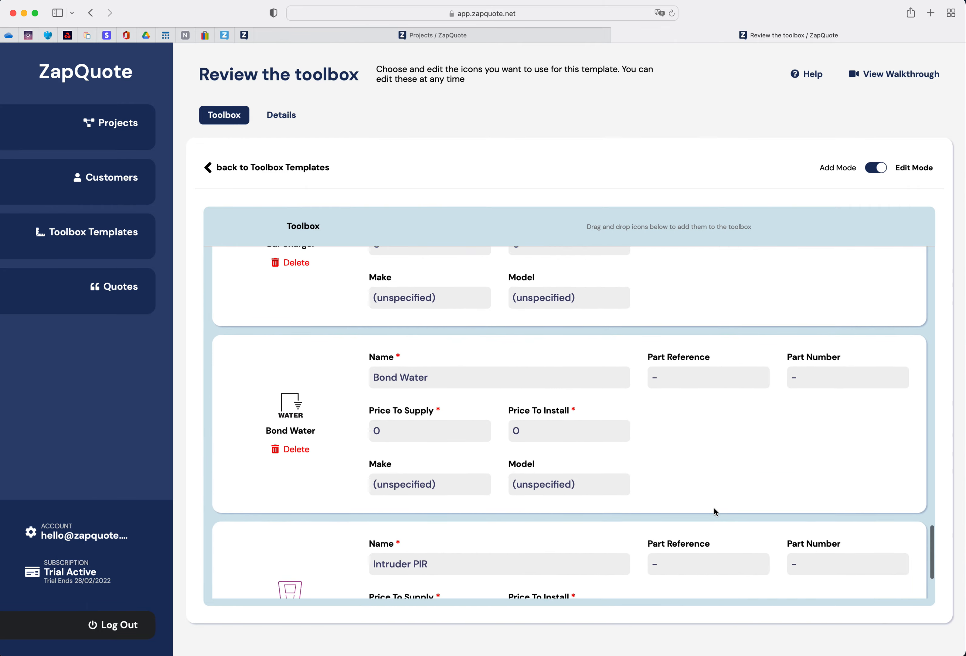
pyautogui.scroll(15, 713, 513)
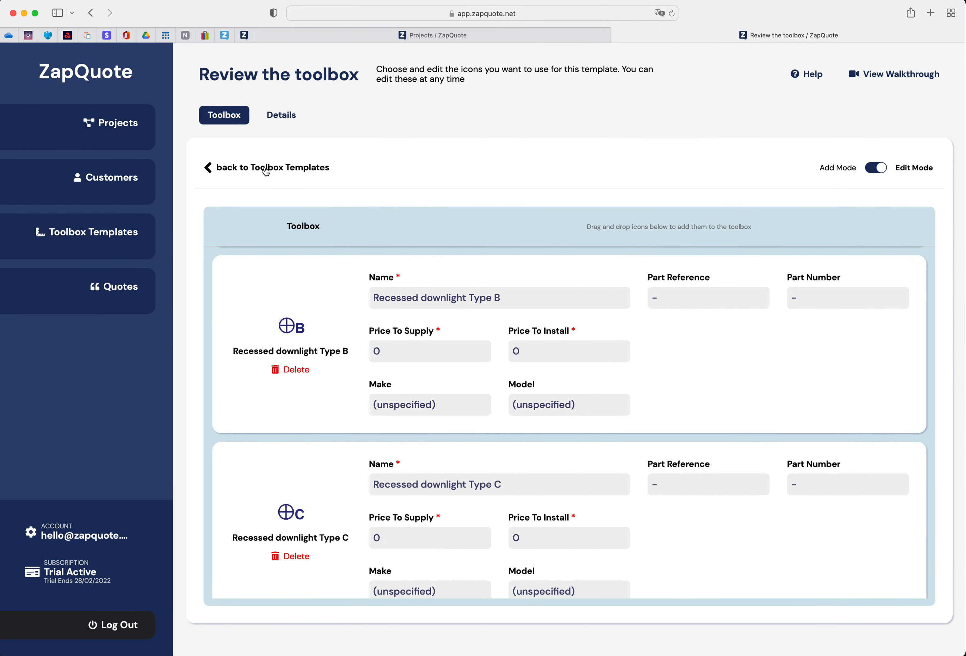
pyautogui.click(266, 168)
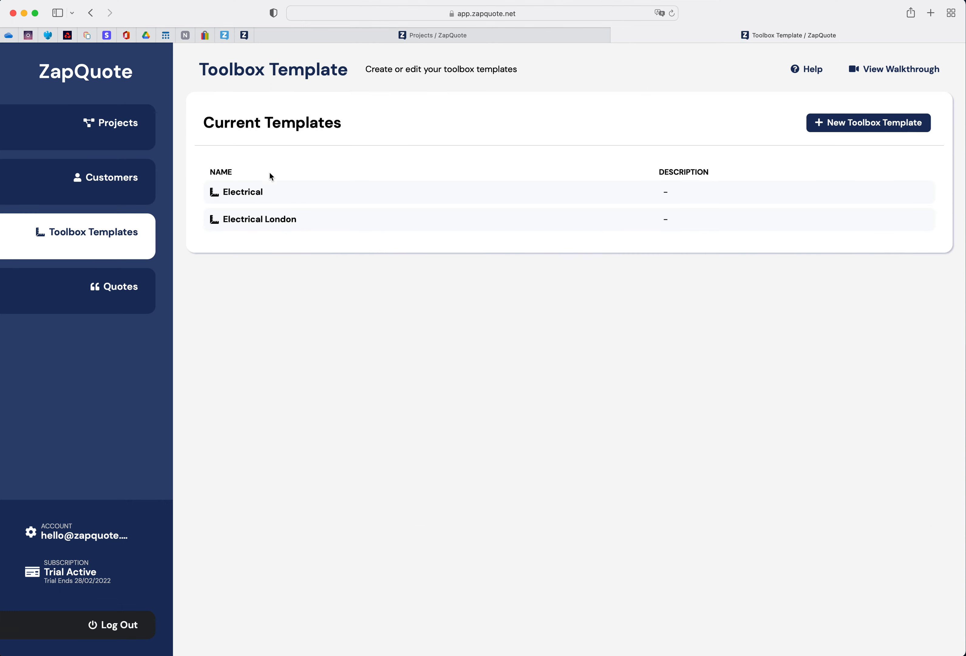
pyautogui.click(262, 225)
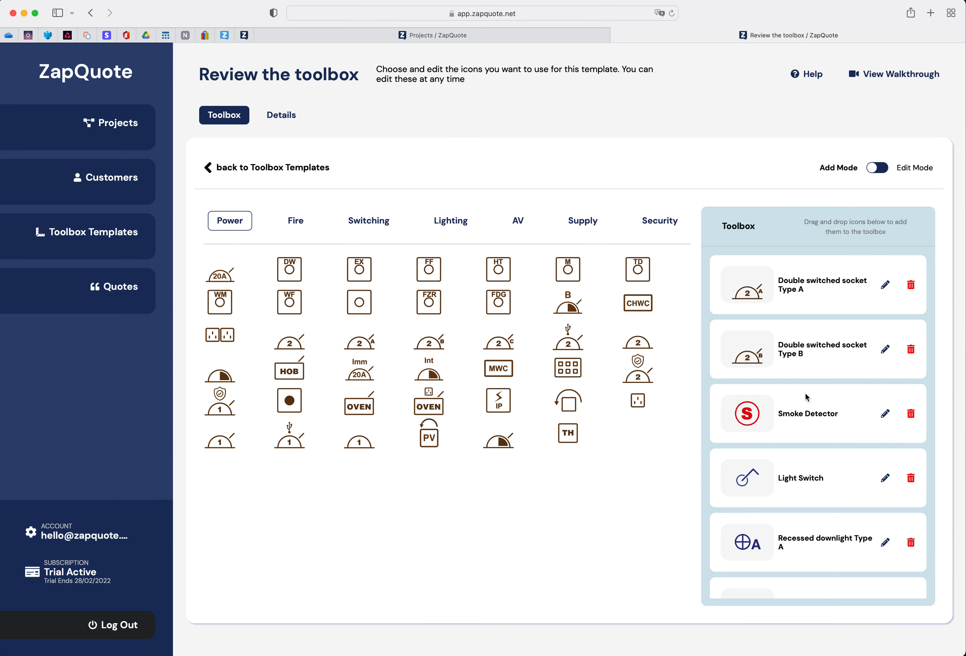